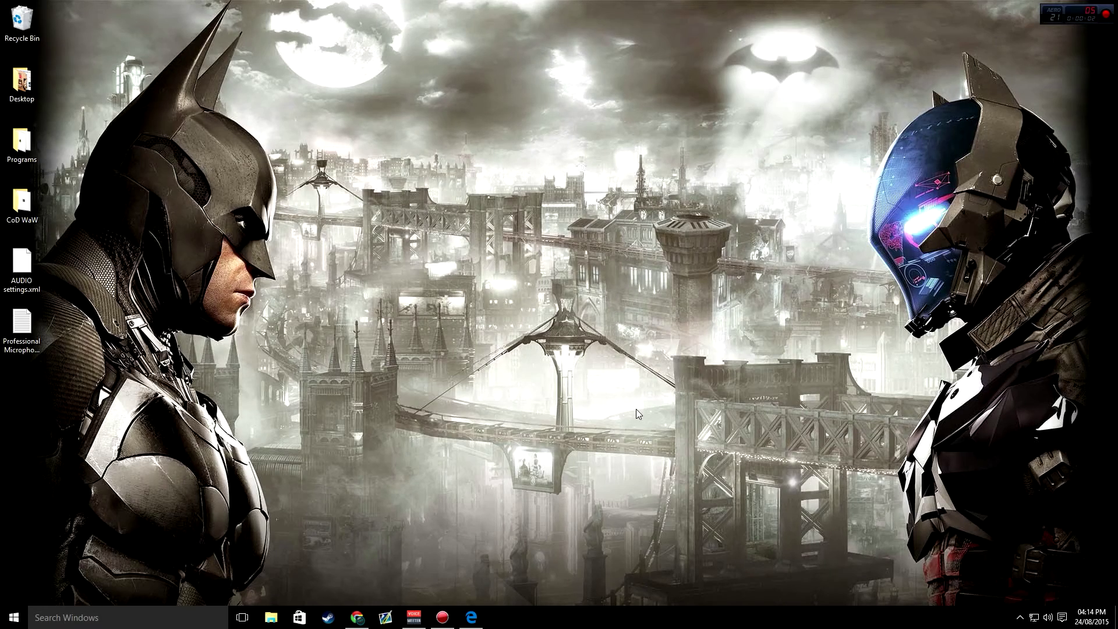
Open a gaming channel's YouTube videos page, hide the browser, and search Start for 'run'
left_click(472, 619)
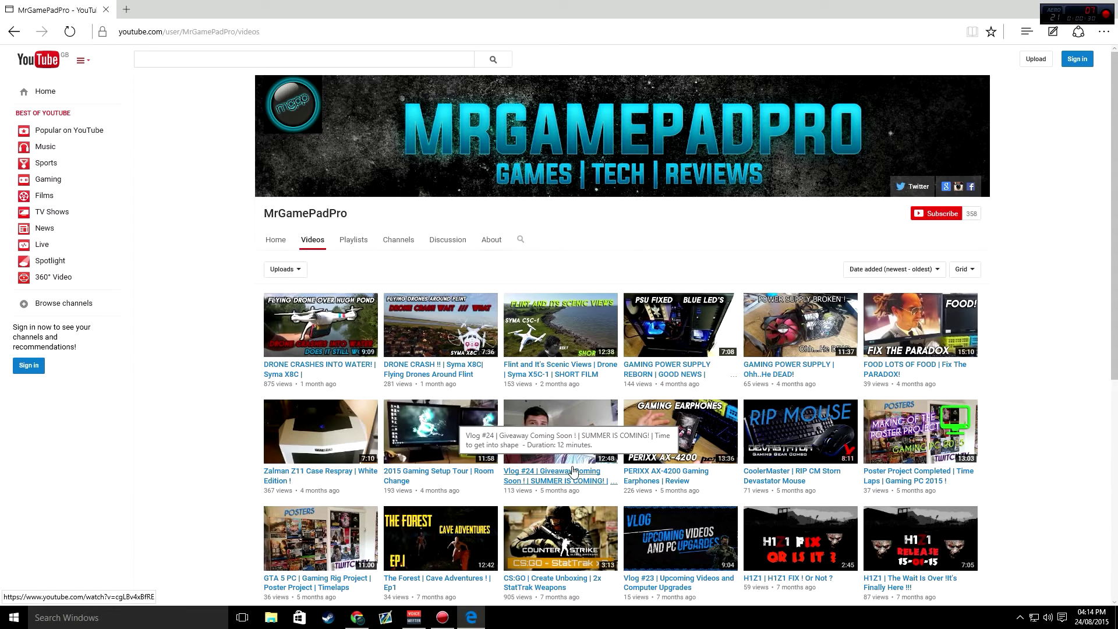
key("super+d")
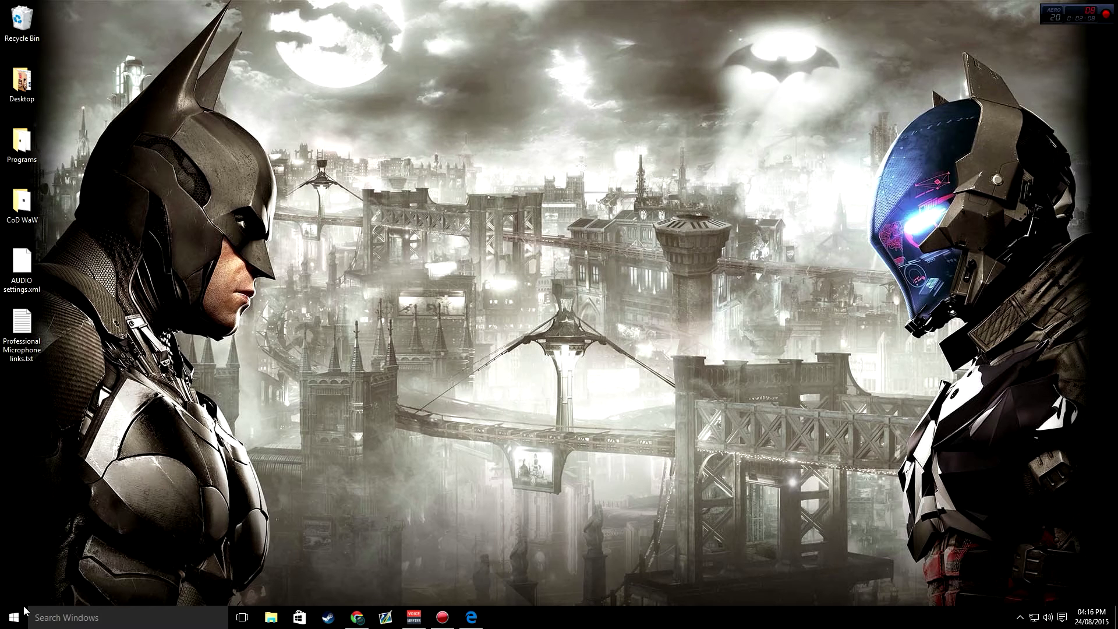
left_click(15, 620)
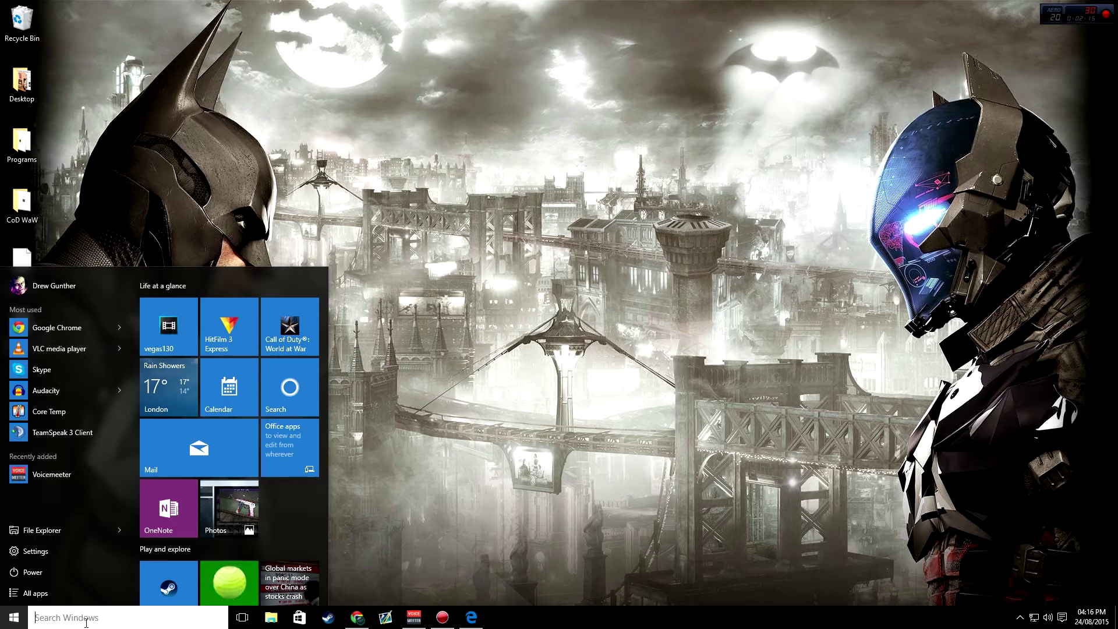
left_click(435, 460)
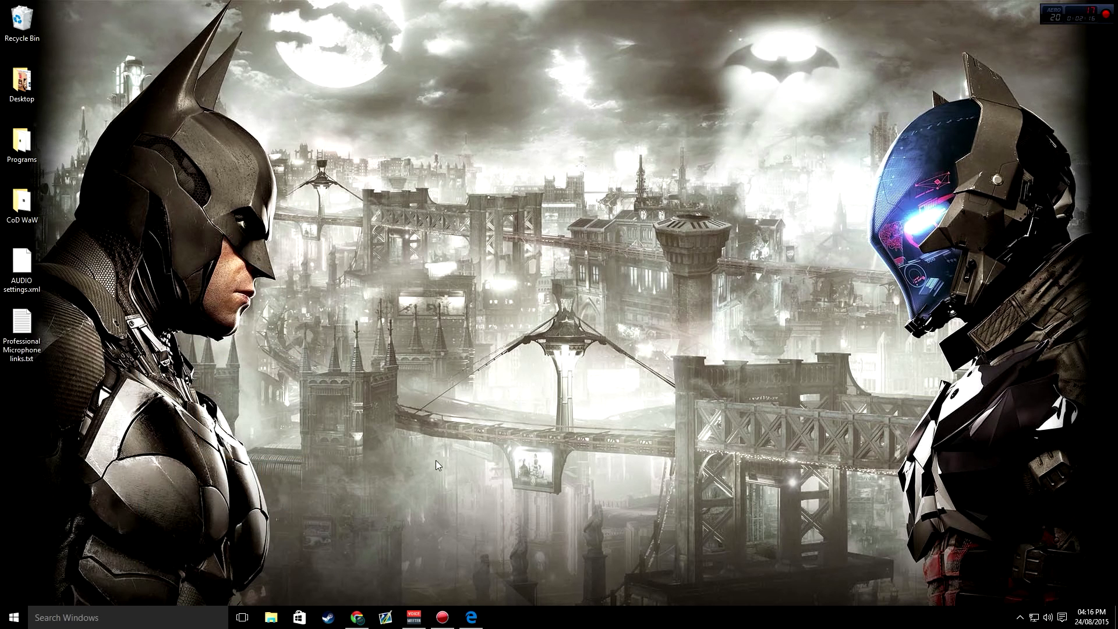
left_click(129, 618)
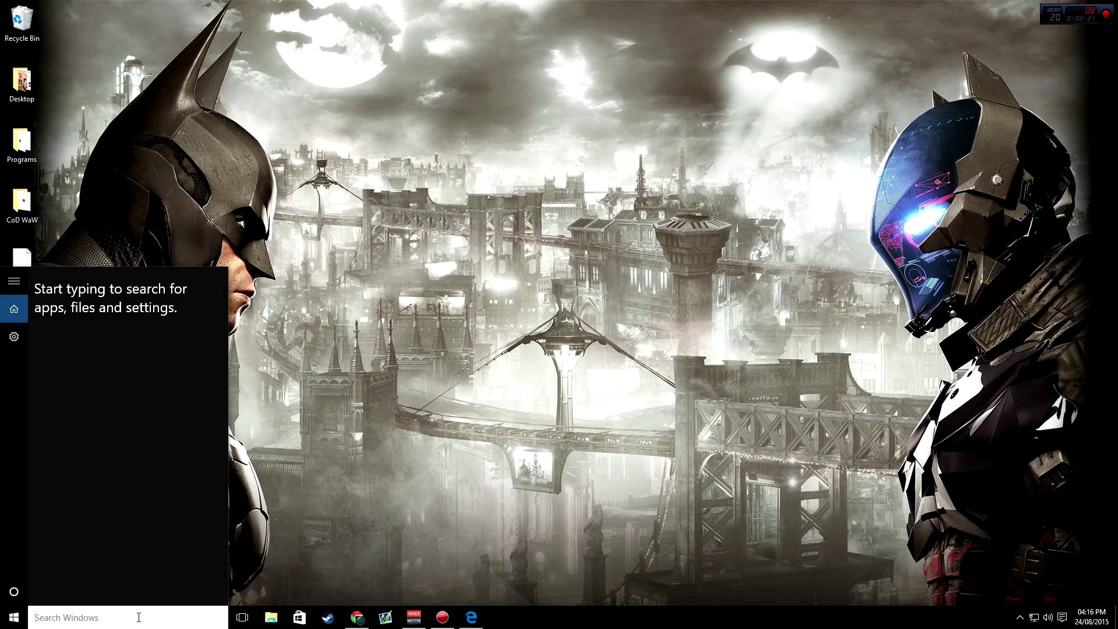
type("run")
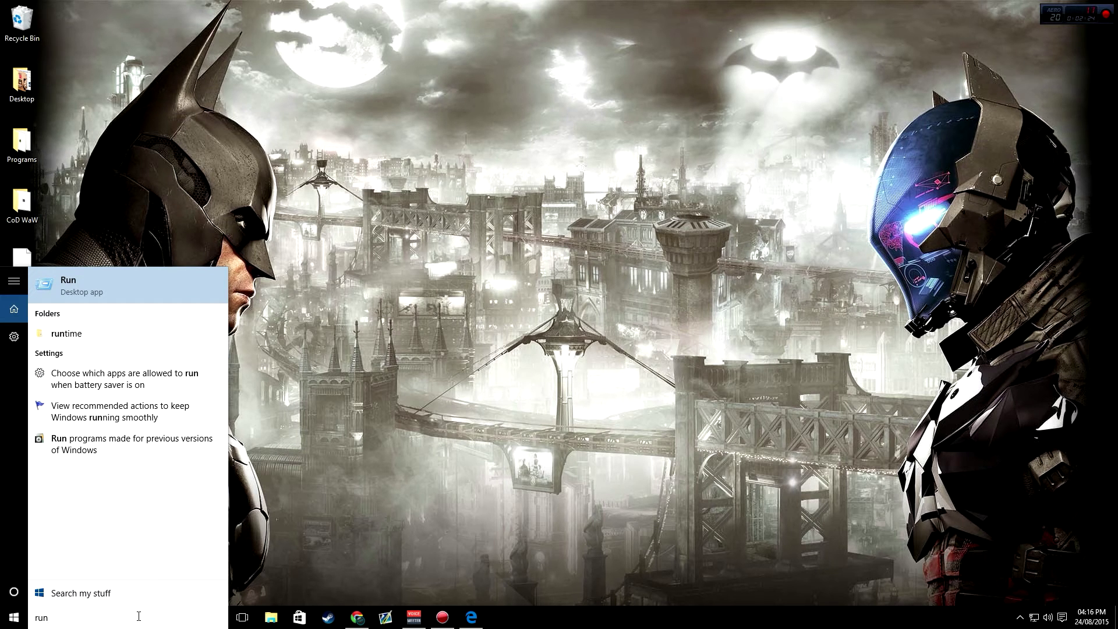
Launch Run from its shortcut's folder, then close Run and the Windows System folder
right_click(98, 287)
key("Escape")
double_click(698, 313)
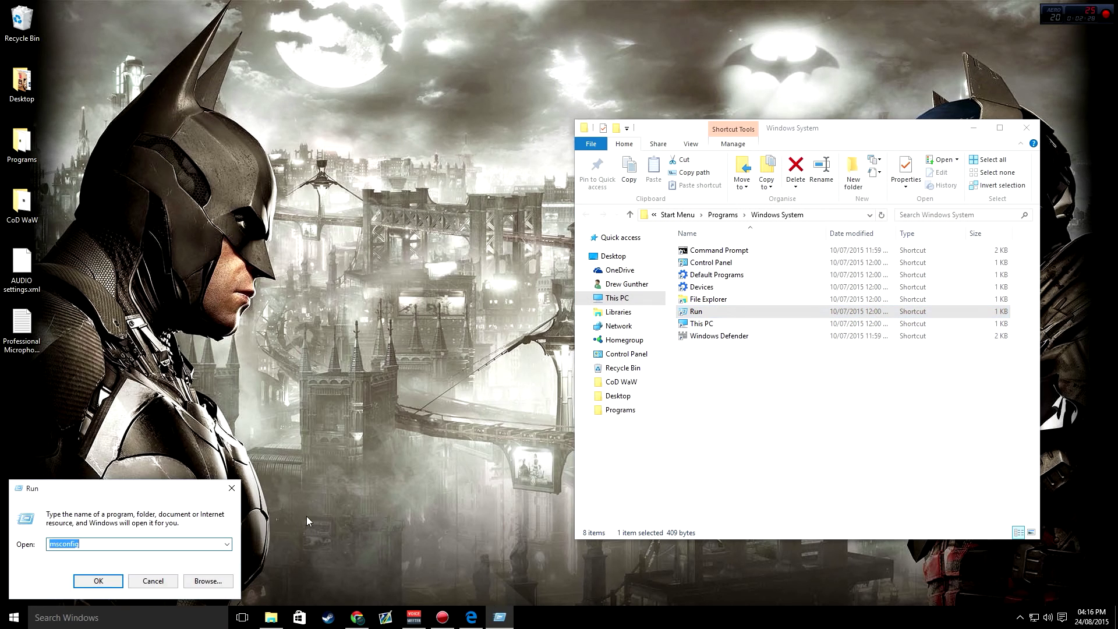
left_click(232, 487)
left_click(1025, 127)
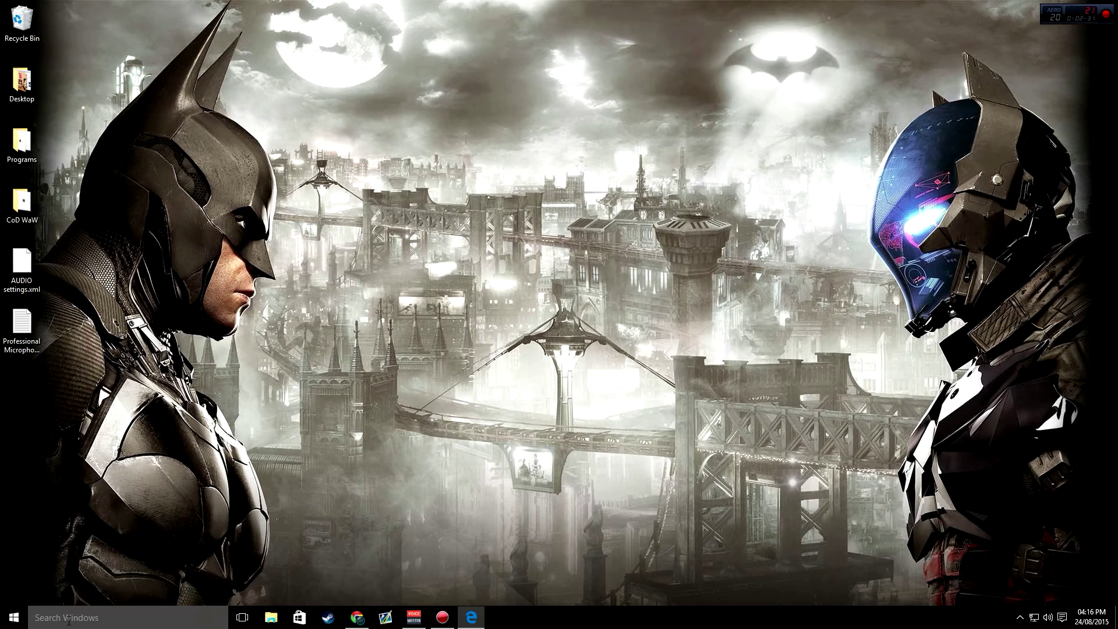
Search 'run' again, launch the Run app, and clear the prefilled msconfig entry
left_click(68, 618)
type("run")
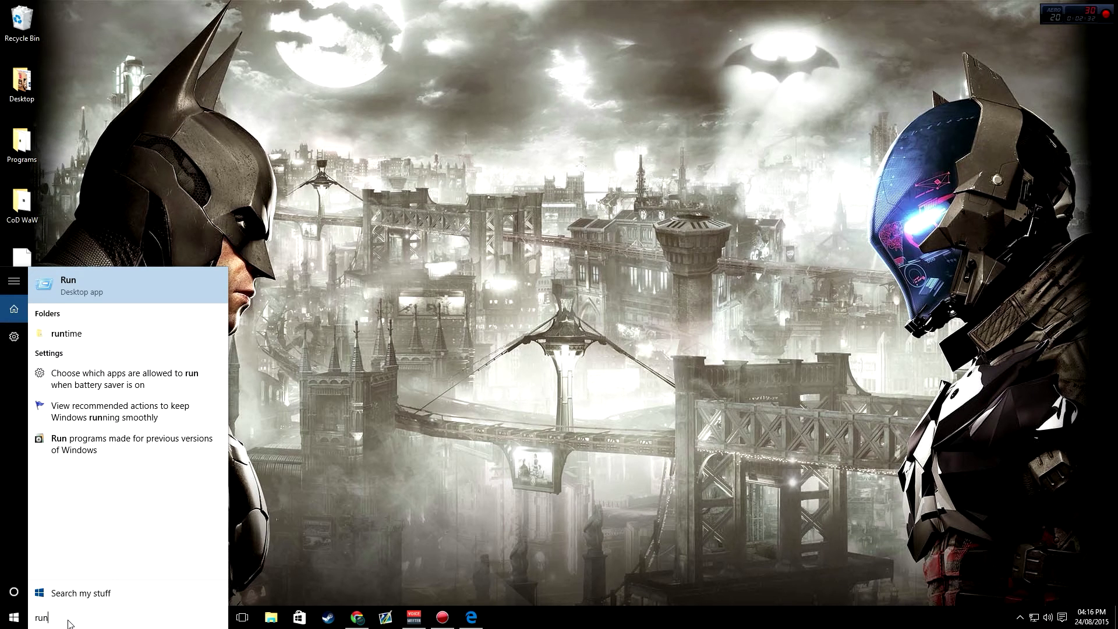
key("Return")
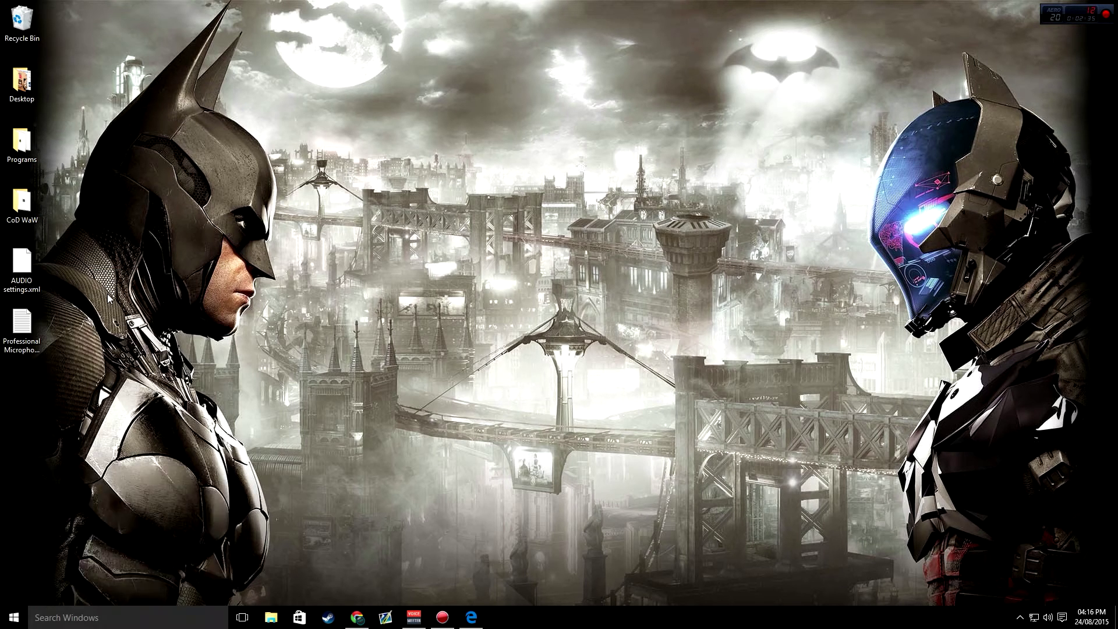
key("BackSpace")
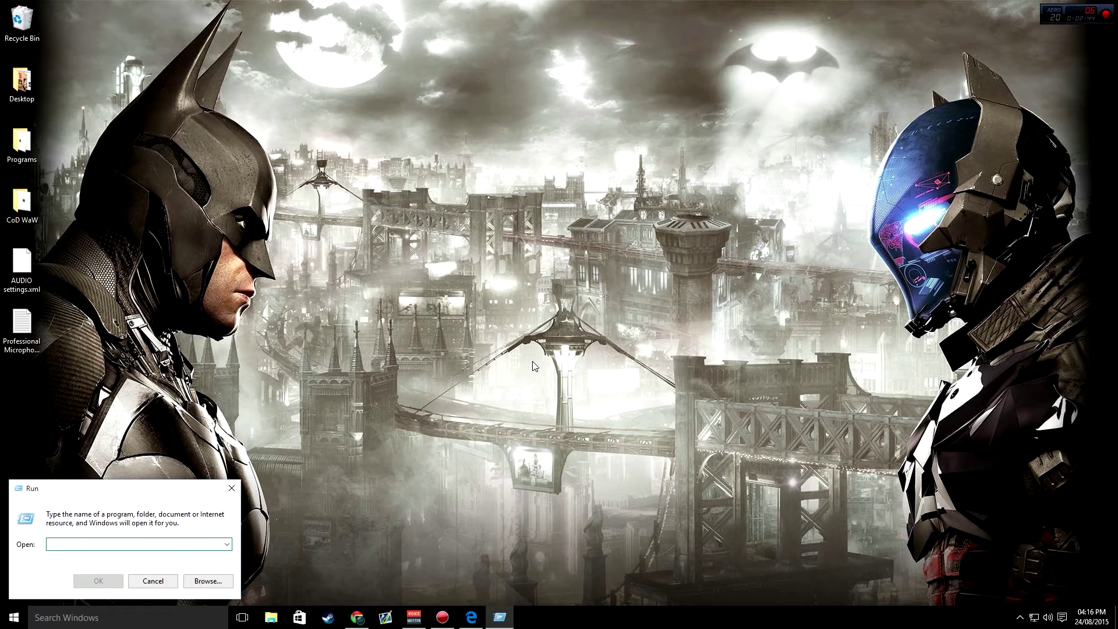
Run the 'msconfig' command from the Run dialog
type("mscon")
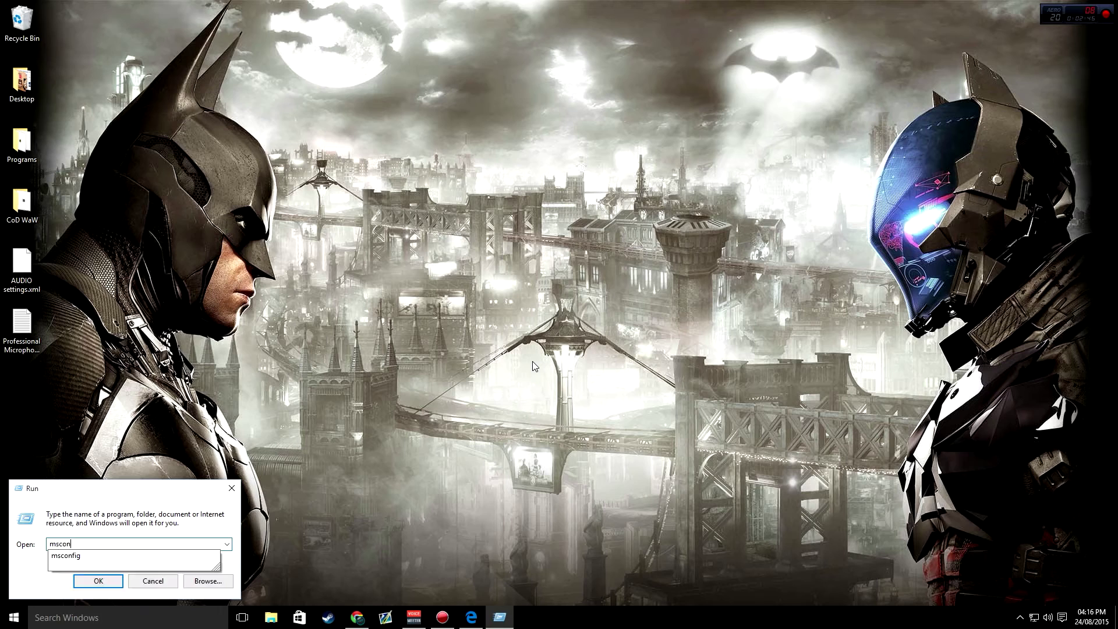
type("fig")
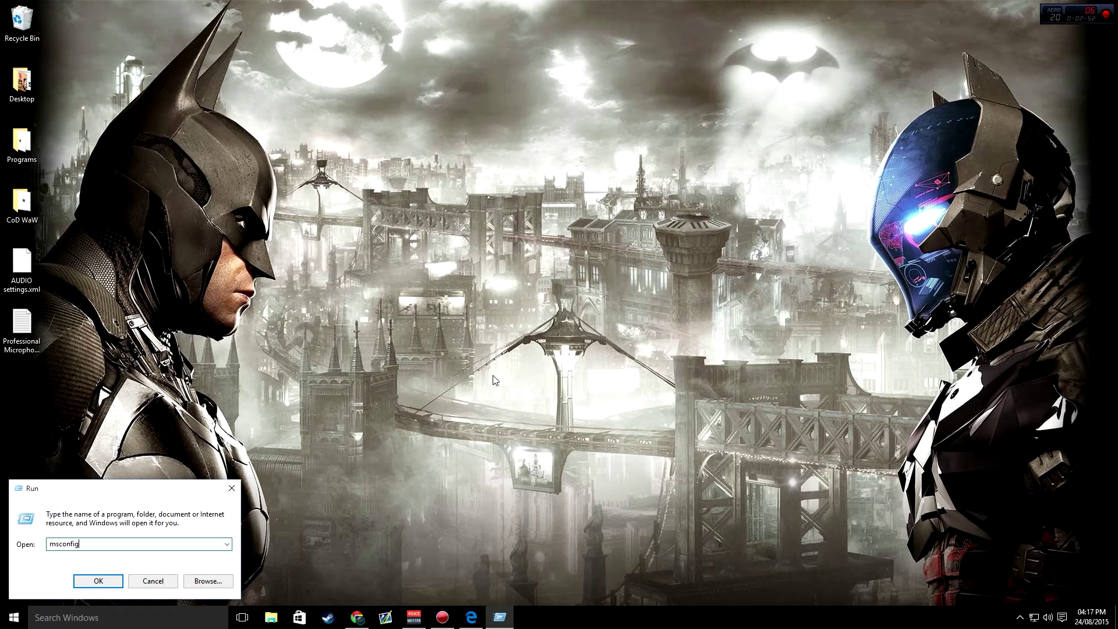
left_click(109, 581)
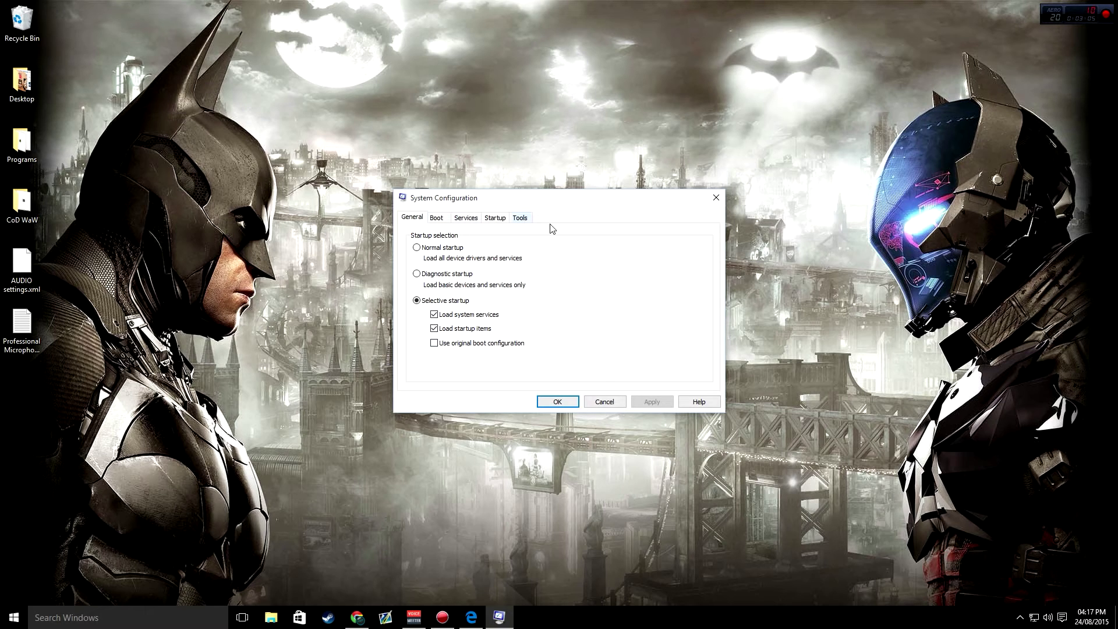
On the Boot page, open Advanced options and tick the Number of processors limit
left_click(440, 218)
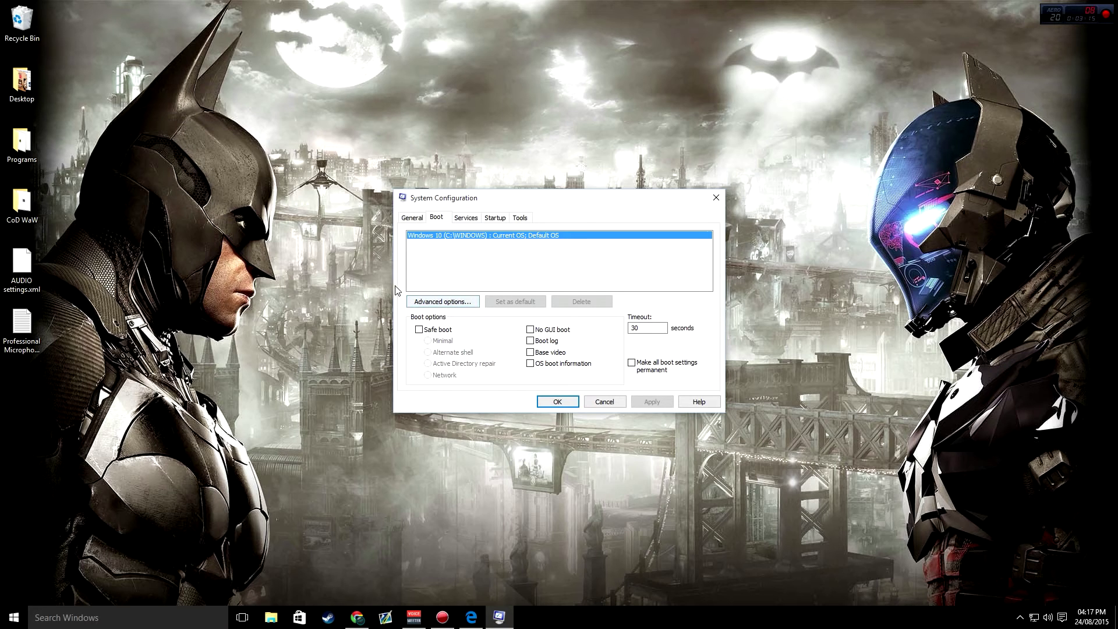
left_click(450, 304)
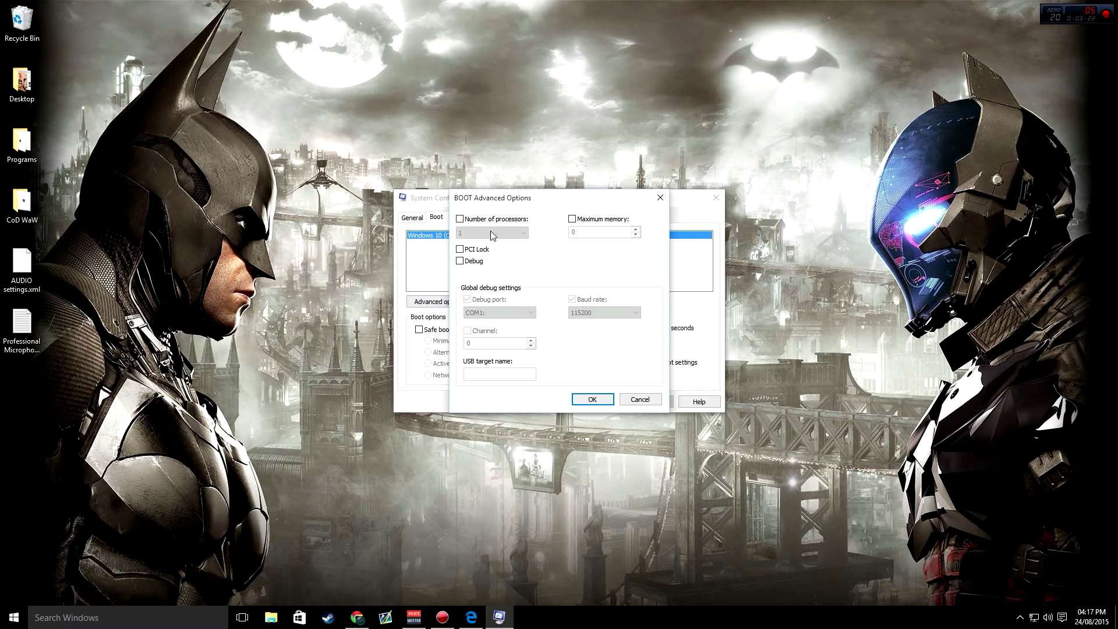
left_click(460, 219)
left_click(571, 219)
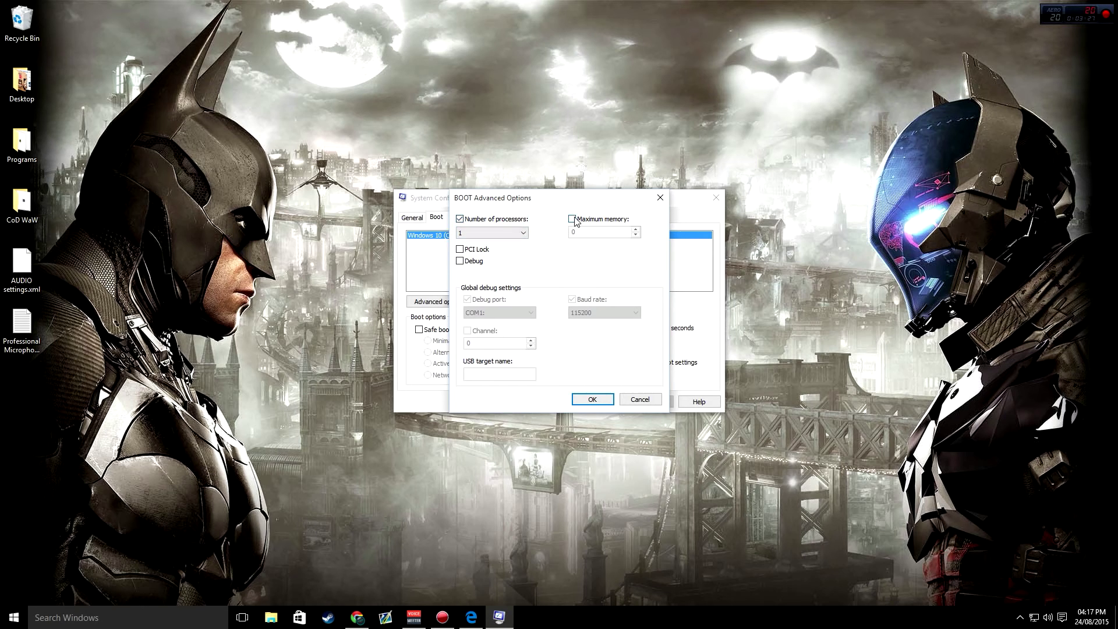
left_click(572, 220)
Set Number of processors to 6 and confirm the BOOT Advanced Options with OK
left_click(523, 233)
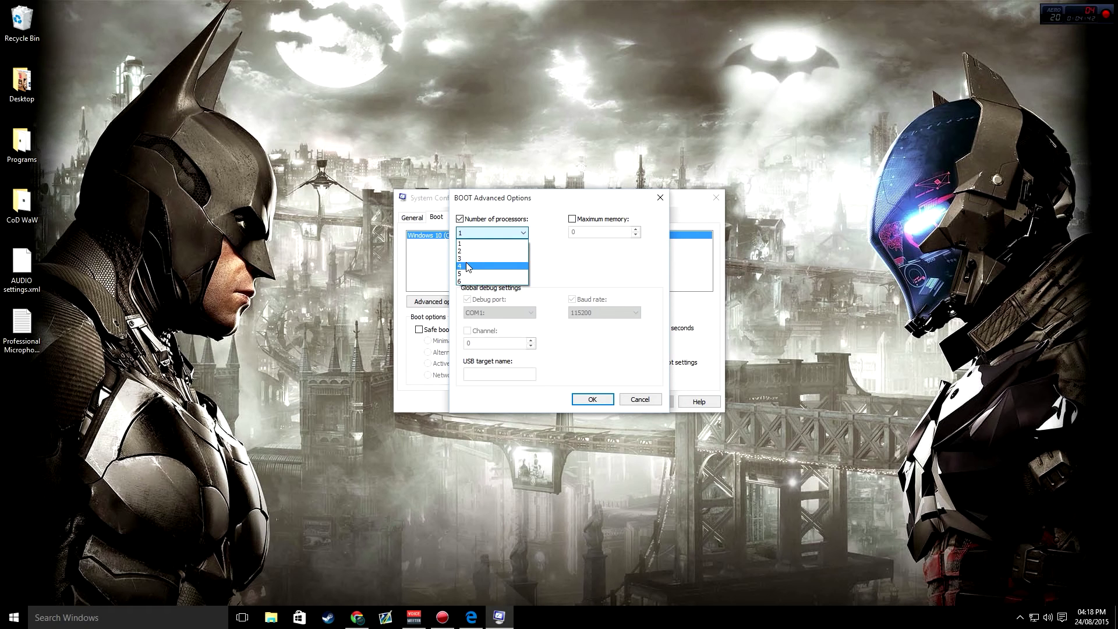
left_click(523, 233)
left_click(524, 234)
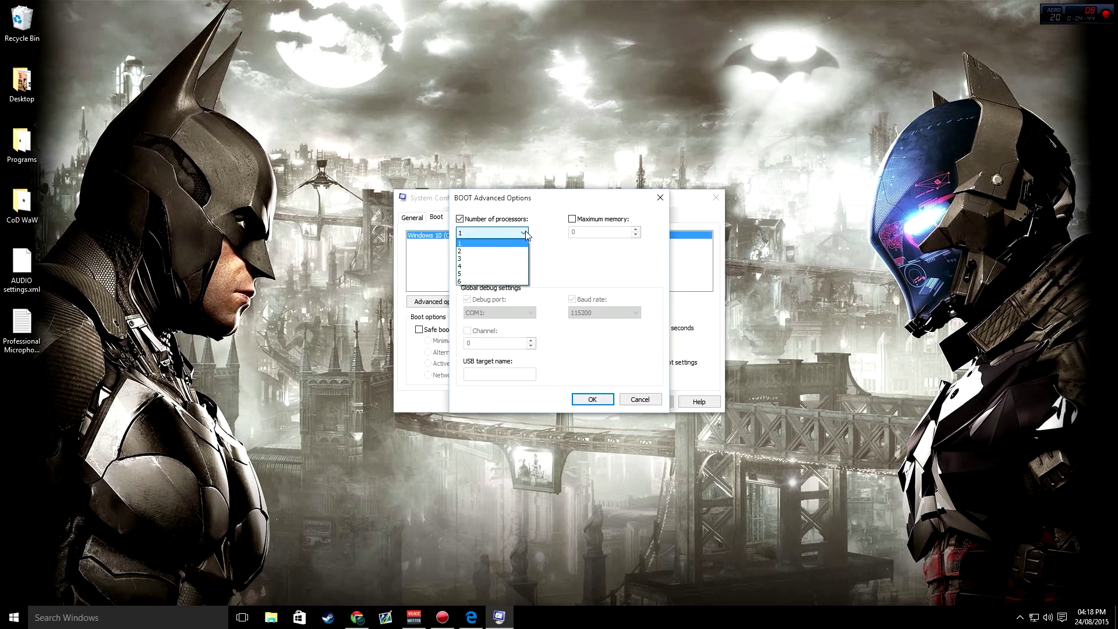
left_click(502, 281)
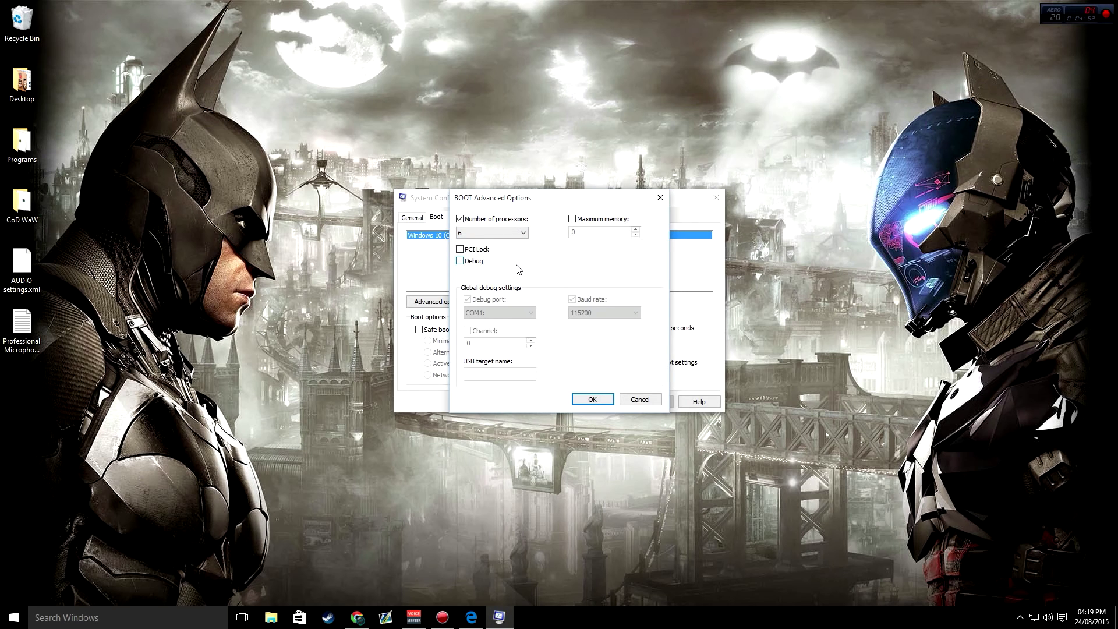
left_click(592, 399)
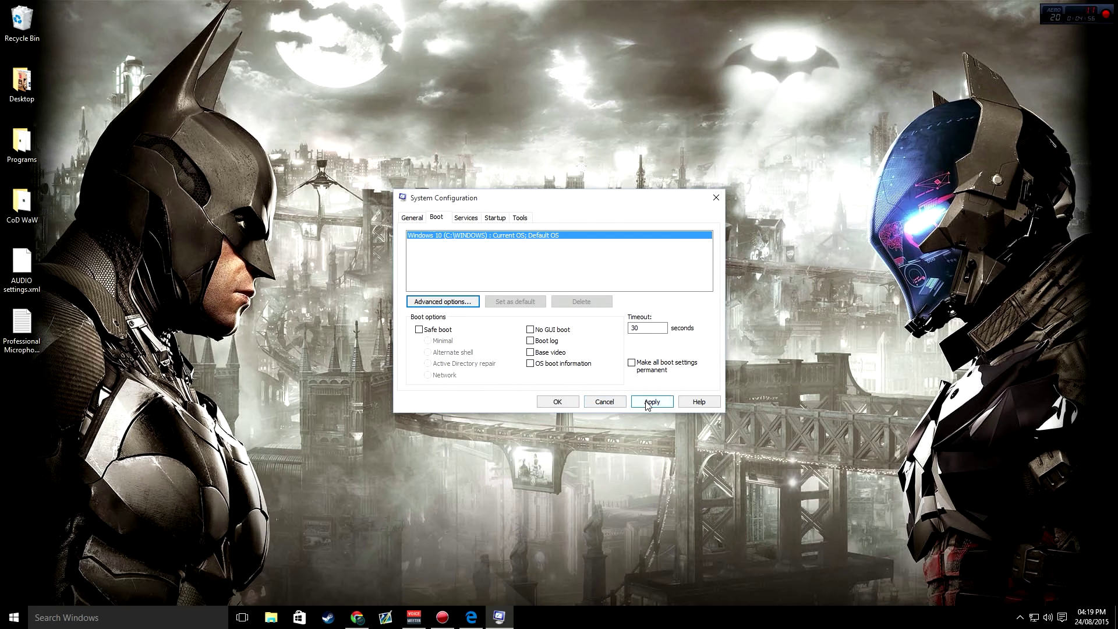
Apply the boot changes and close System Configuration with OK
left_click(647, 403)
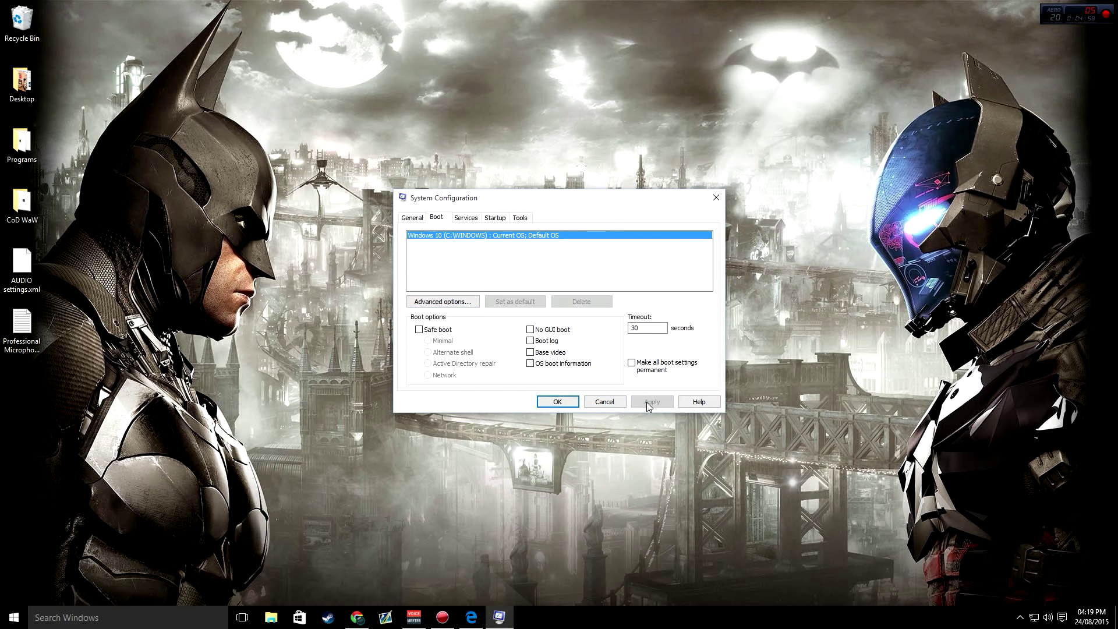
left_click(554, 401)
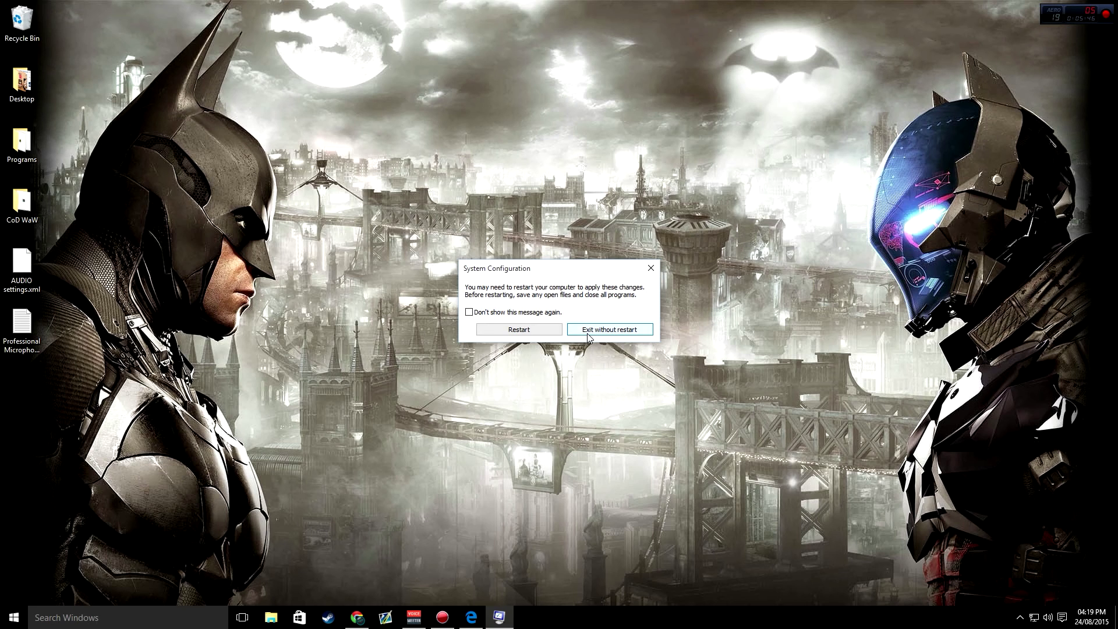
Choose Exit without restart in the restart prompt
left_click(588, 336)
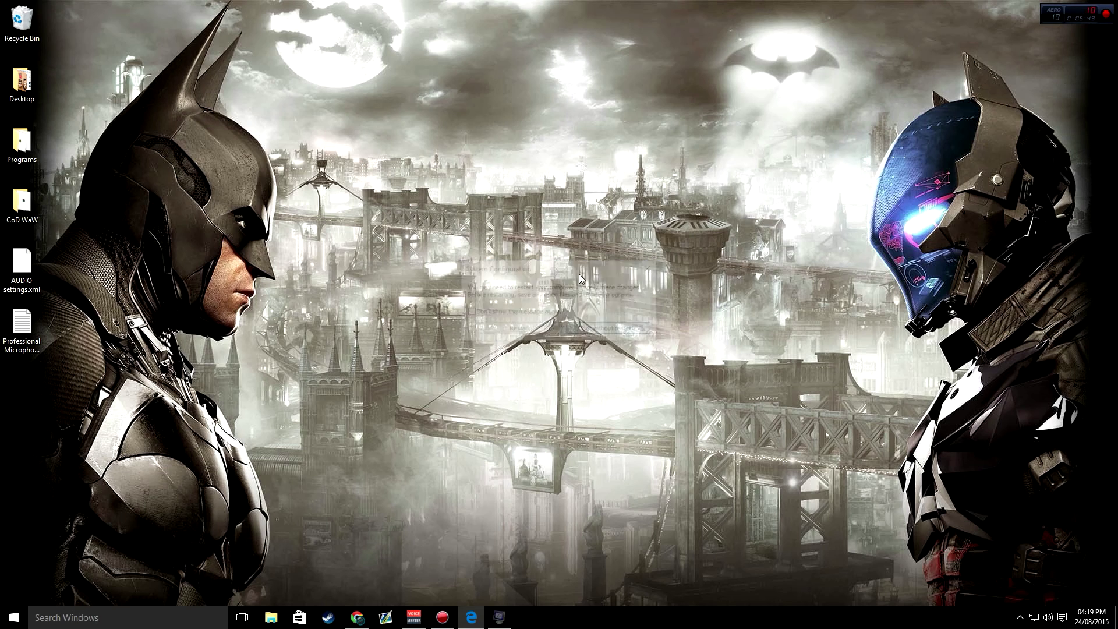